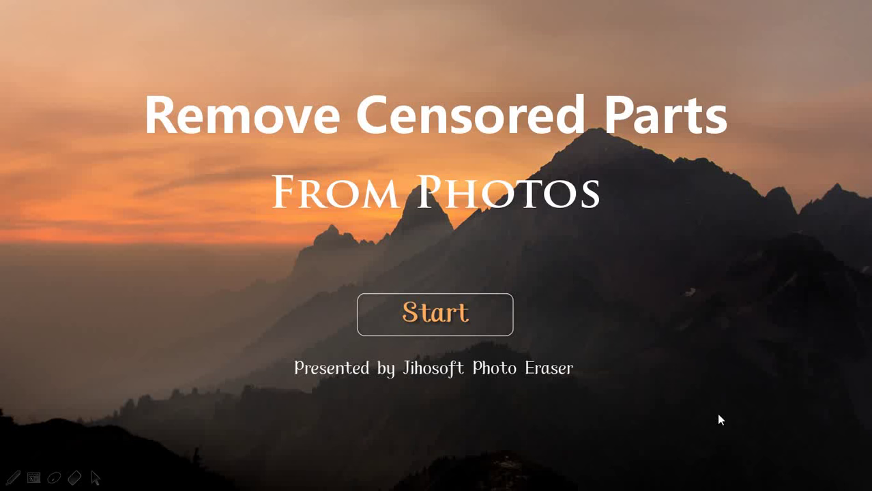
# Step: Start the 'Remove Censored Parts From Photos' tutorial and move on to the Google homepage
pyautogui.click(496, 325)
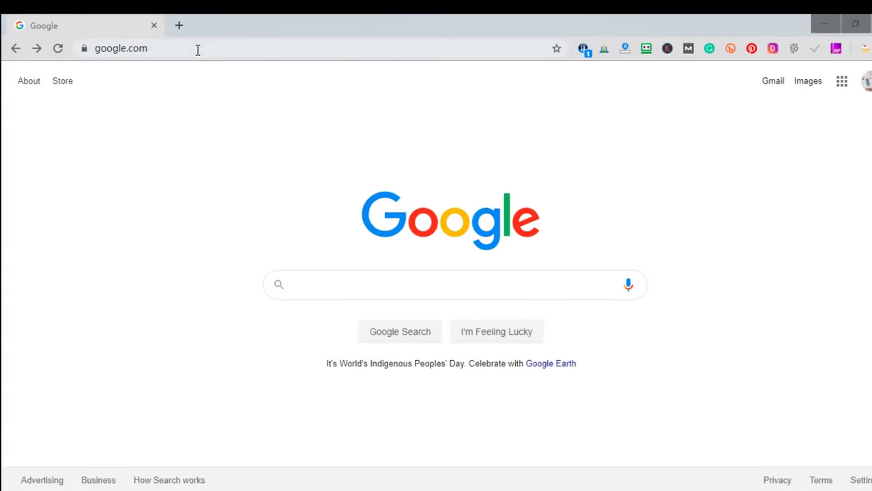
pyautogui.write('www.ji')
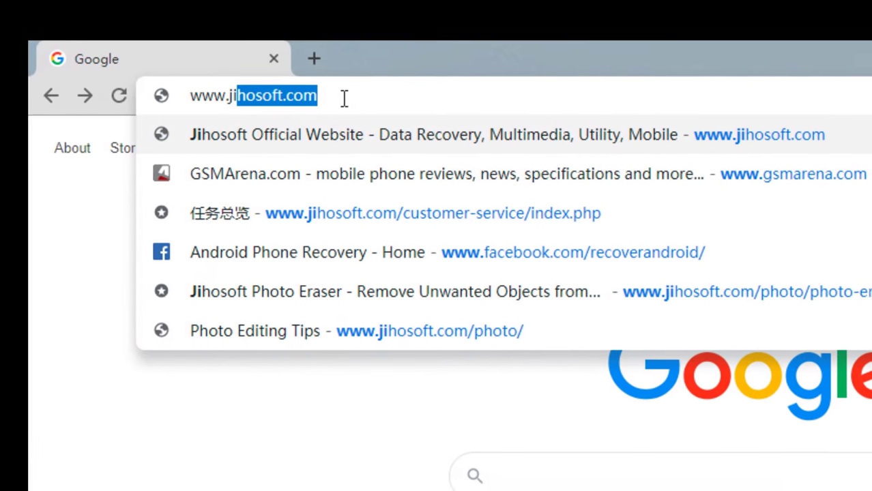
pyautogui.write('hosoft.com')
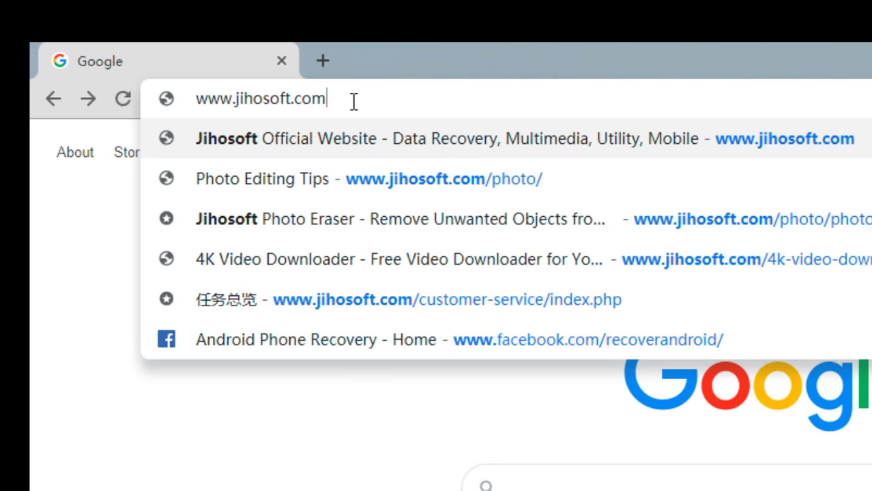
pyautogui.write('/p')
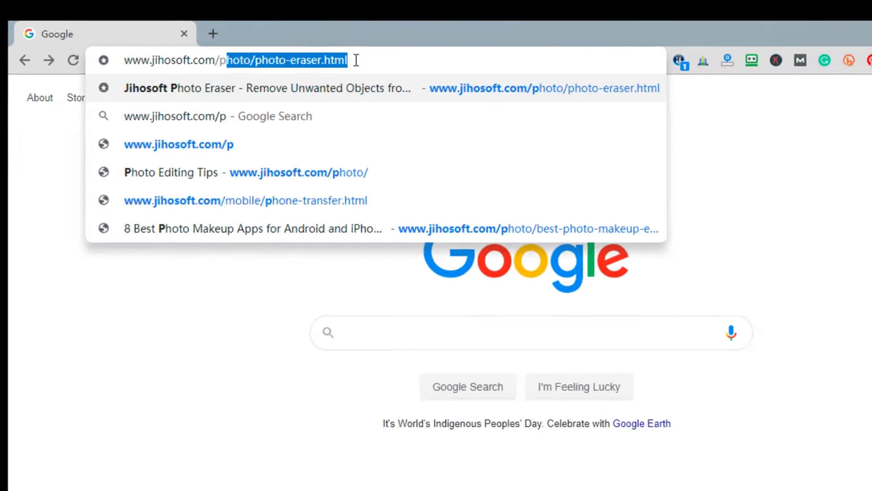
pyautogui.click(299, 46)
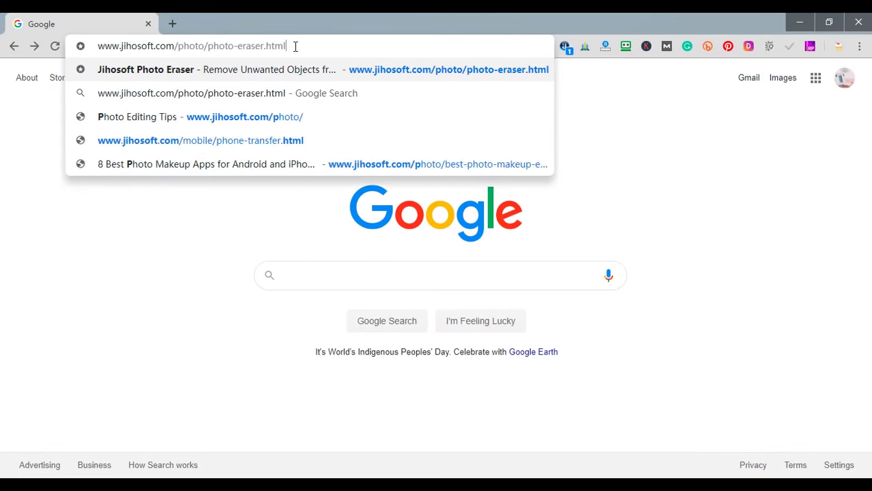
pyautogui.press('Return')
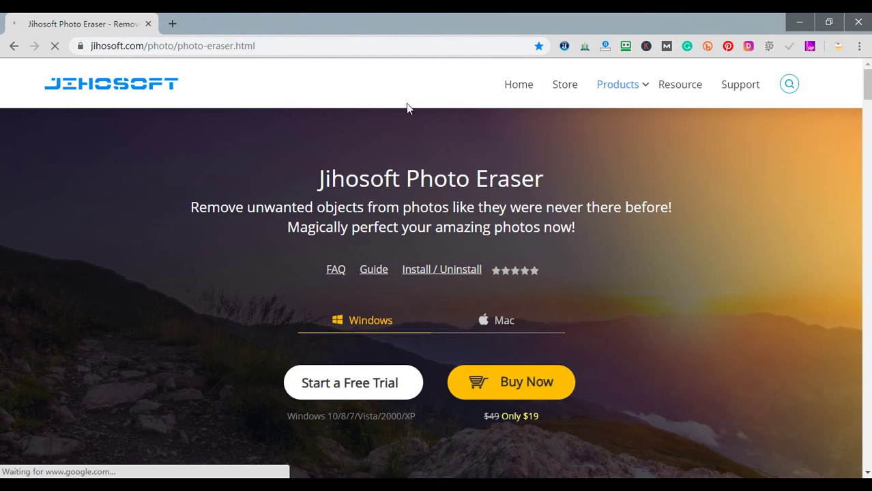
pyautogui.scroll(-3, 683, 246)
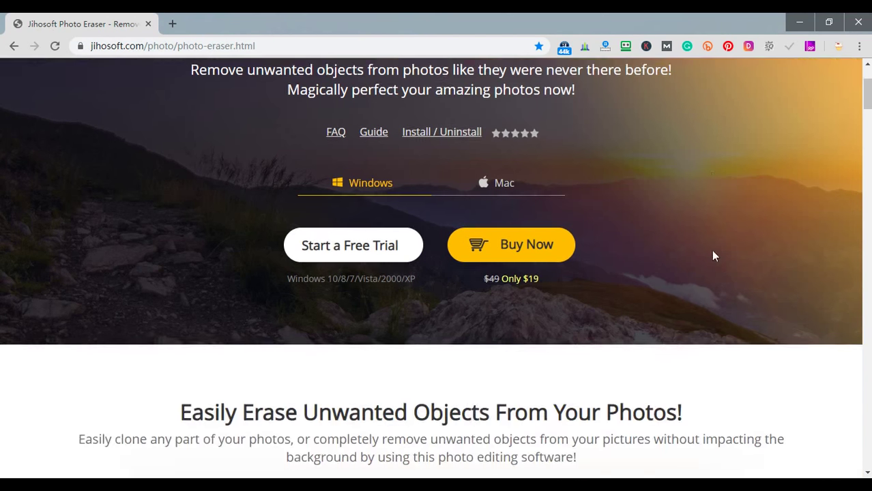
pyautogui.scroll(-3, 711, 253)
pyautogui.scroll(-1, 802, 276)
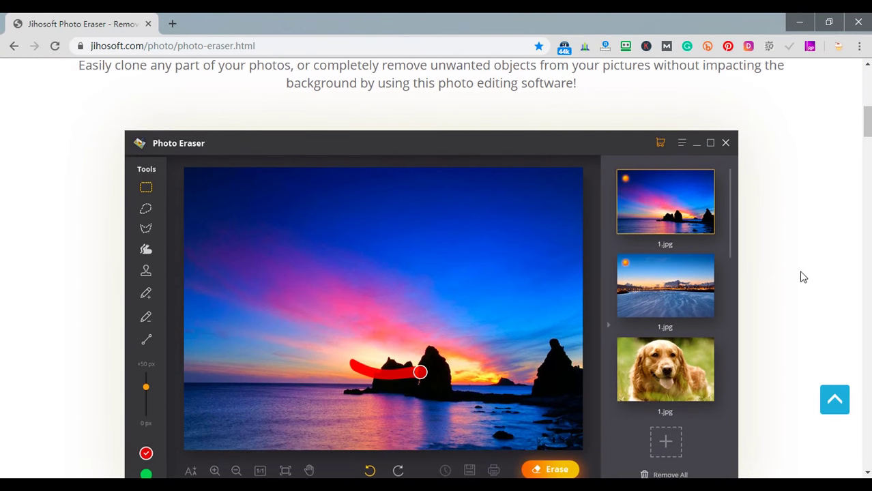
pyautogui.scroll(-2, 802, 277)
pyautogui.scroll(-3, 802, 276)
pyautogui.scroll(-2, 802, 276)
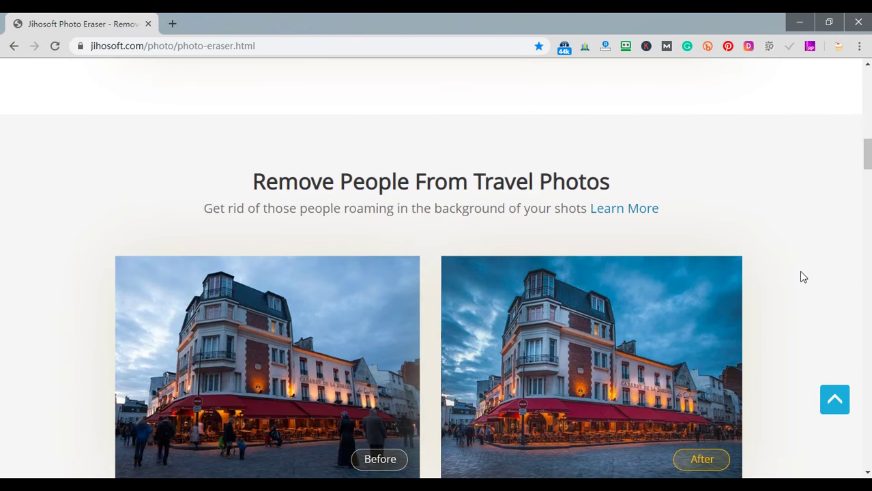
pyautogui.scroll(-1, 803, 276)
pyautogui.scroll(-5, 802, 276)
pyautogui.scroll(-2, 805, 277)
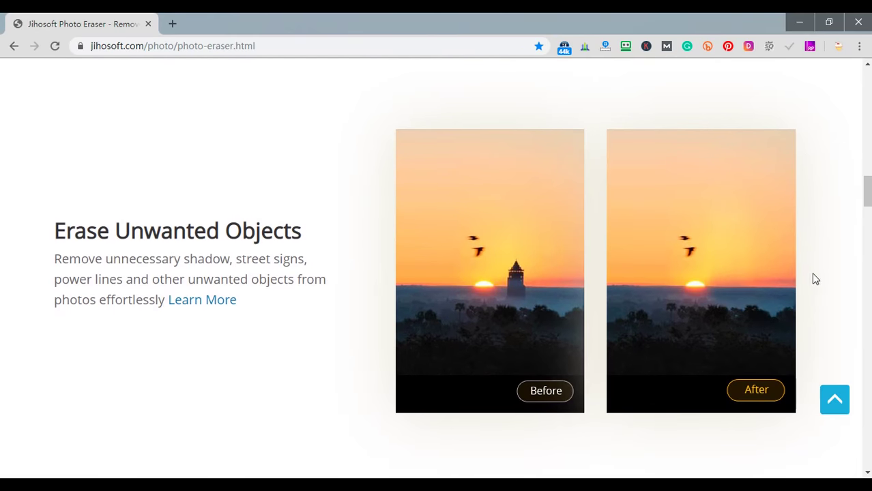
pyautogui.scroll(-2, 825, 282)
pyautogui.scroll(-4, 825, 283)
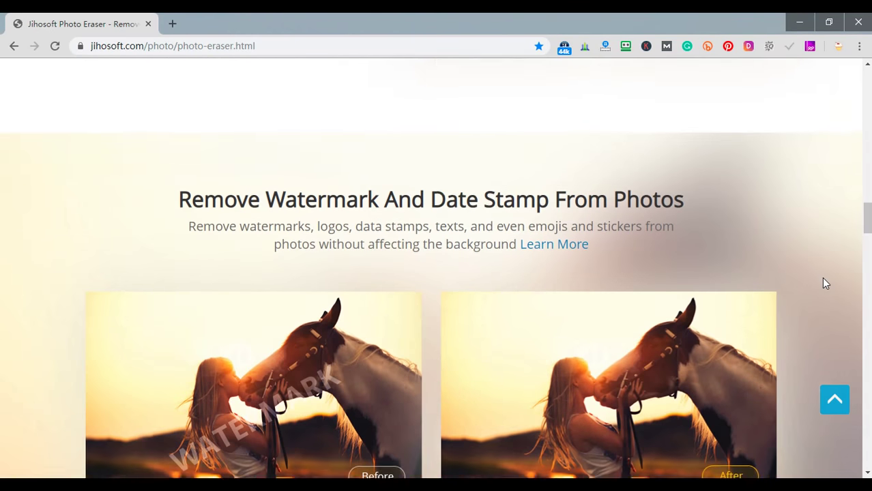
pyautogui.scroll(-1, 825, 282)
pyautogui.scroll(-2, 825, 283)
pyautogui.scroll(-4, 825, 282)
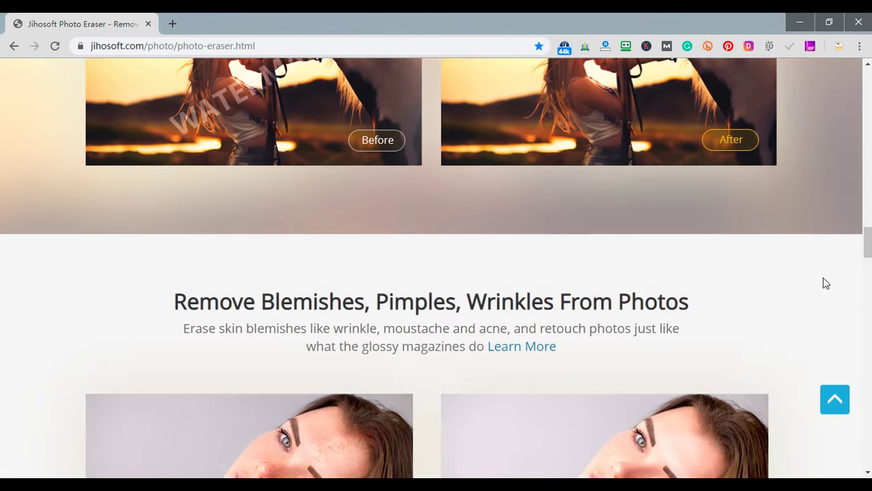
pyautogui.scroll(-1, 825, 283)
pyautogui.scroll(-2, 823, 279)
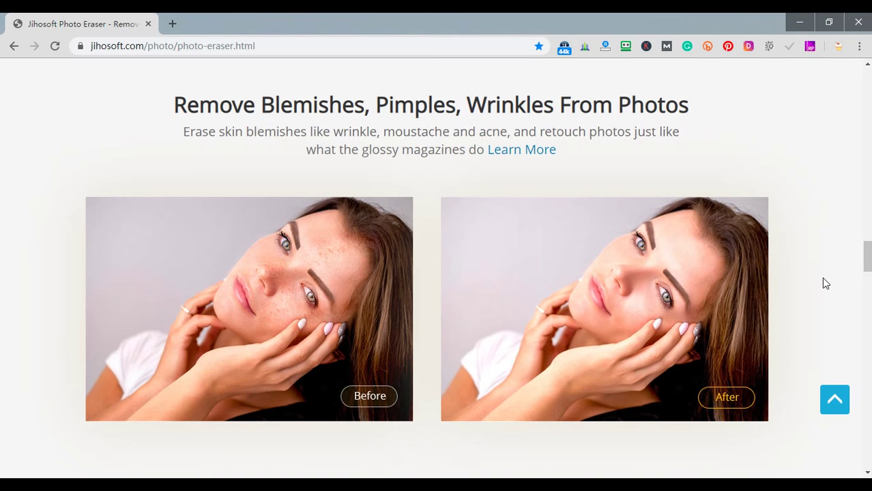
pyautogui.scroll(-4, 823, 280)
pyautogui.scroll(-1, 824, 280)
pyautogui.scroll(-4, 824, 281)
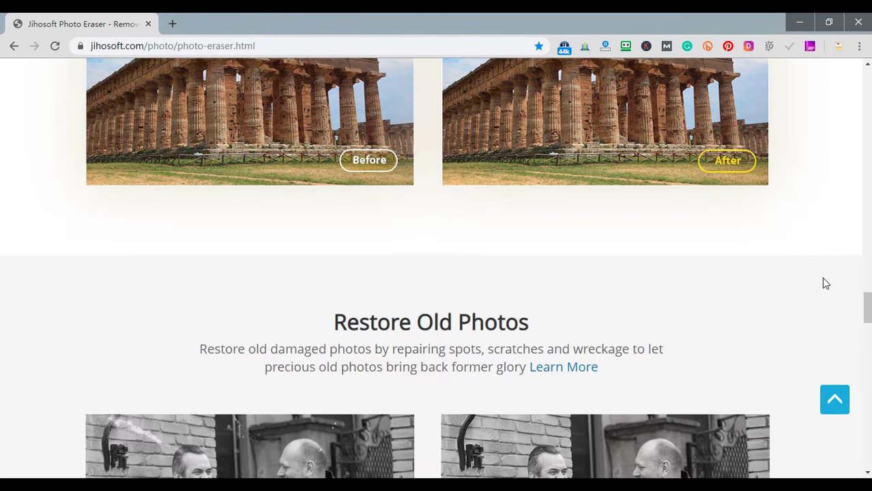
pyautogui.scroll(-3, 823, 282)
pyautogui.scroll(-3, 825, 284)
pyautogui.scroll(-3, 824, 283)
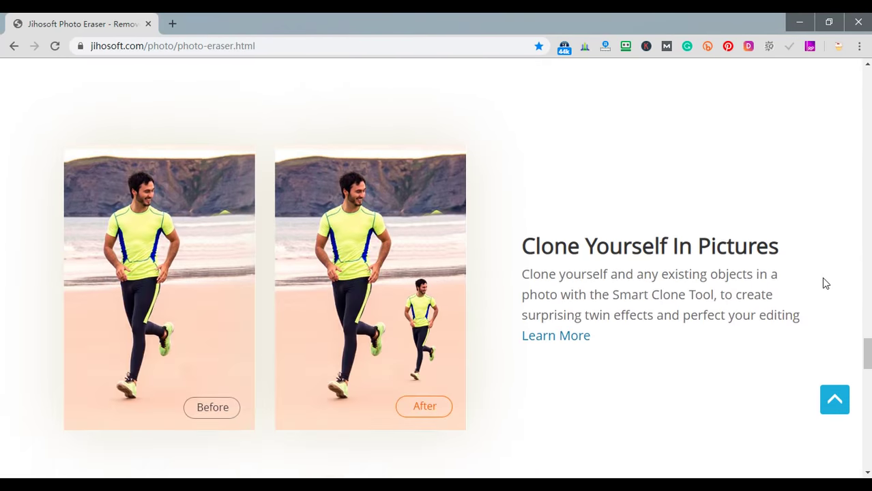
pyautogui.scroll(-5, 825, 283)
pyautogui.scroll(-3, 825, 283)
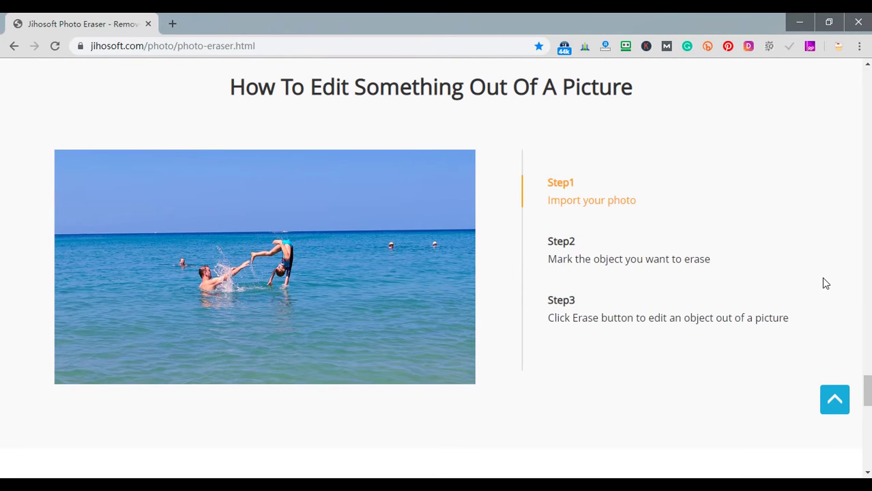
pyautogui.scroll(-4, 825, 283)
pyautogui.scroll(-3, 825, 283)
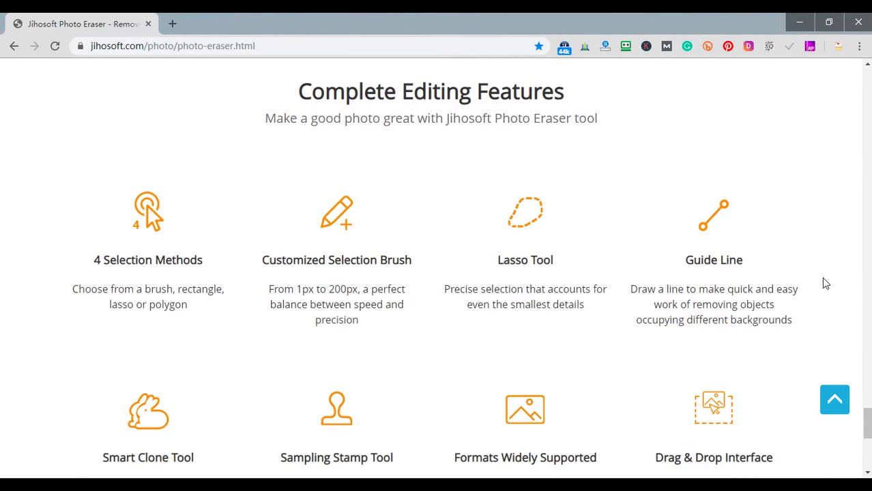
pyautogui.scroll(-2, 825, 283)
pyautogui.scroll(-2, 825, 283)
pyautogui.scroll(-2, 825, 284)
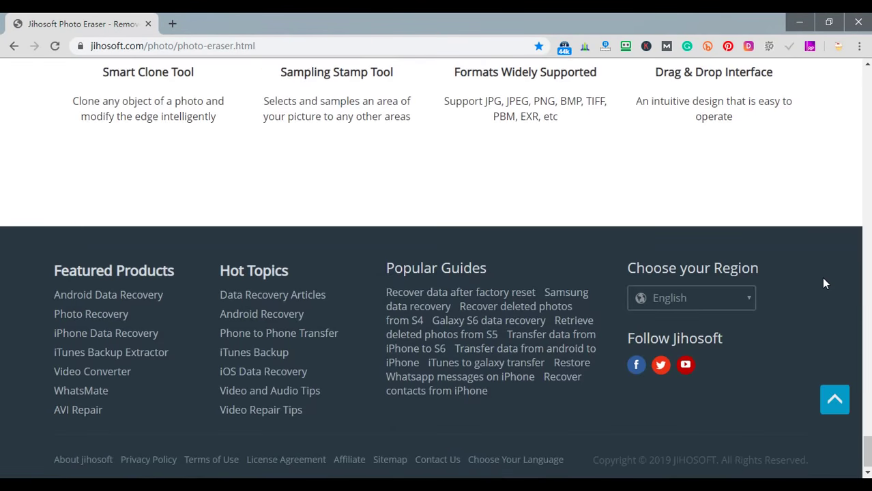
pyautogui.scroll(3, 832, 321)
pyautogui.click(834, 399)
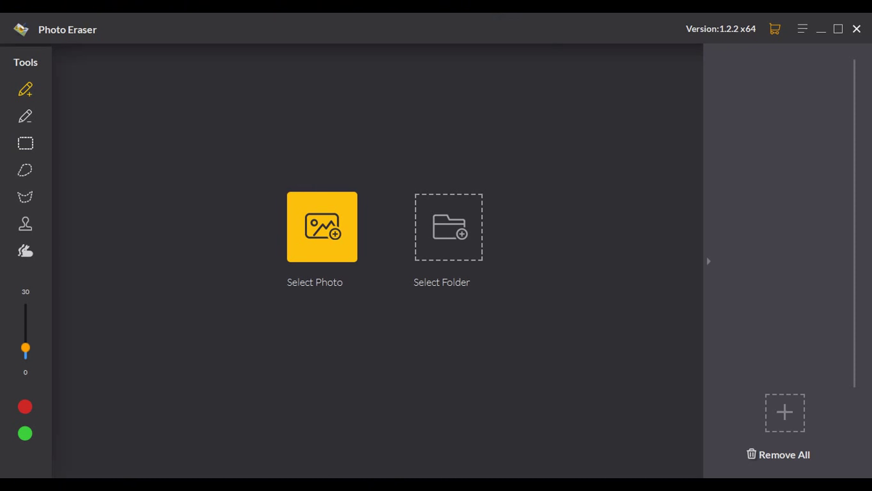
# Step: Show, then dismiss, the Order / Enter serial key purchase options
pyautogui.click(774, 29)
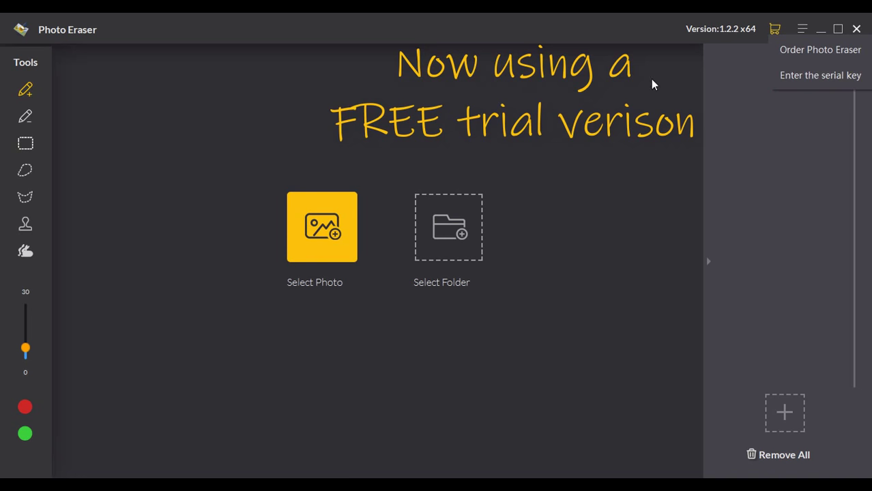
pyautogui.click(669, 73)
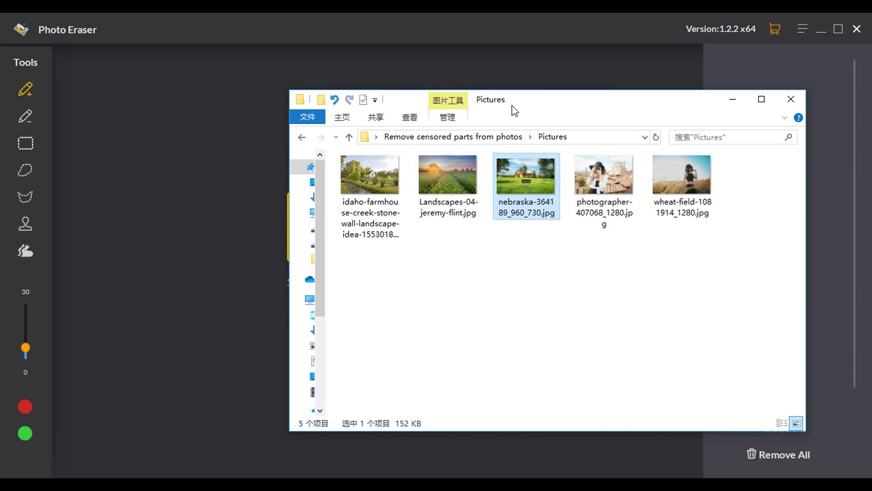
# Step: Preview nebraska-364189_960_730.jpg, drag it into Photo Eraser, then minimize the Pictures folder
pyautogui.moveTo(514, 109); pyautogui.dragTo(612, 114)
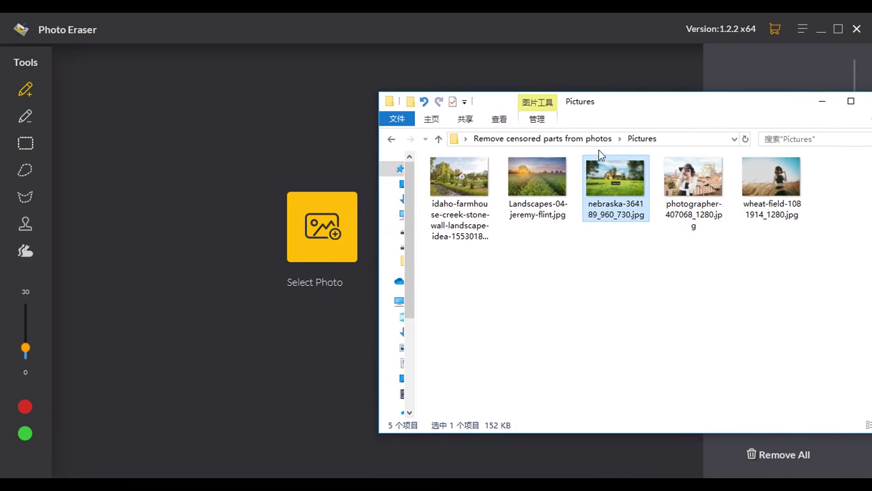
pyautogui.doubleClick(613, 186)
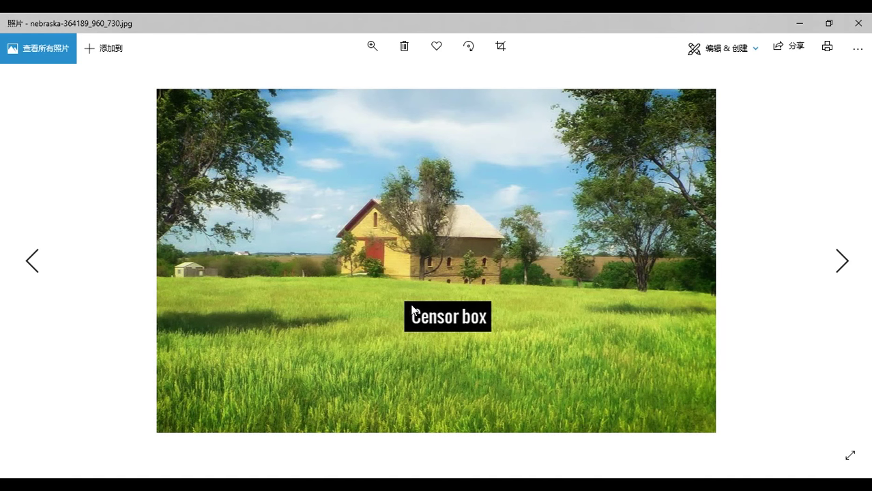
pyautogui.click(857, 23)
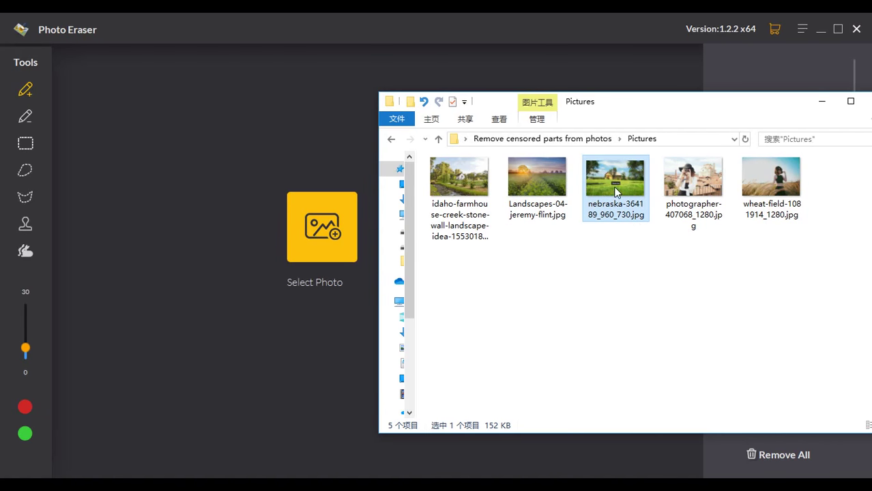
pyautogui.moveTo(617, 193); pyautogui.dragTo(219, 196)
pyautogui.click(823, 100)
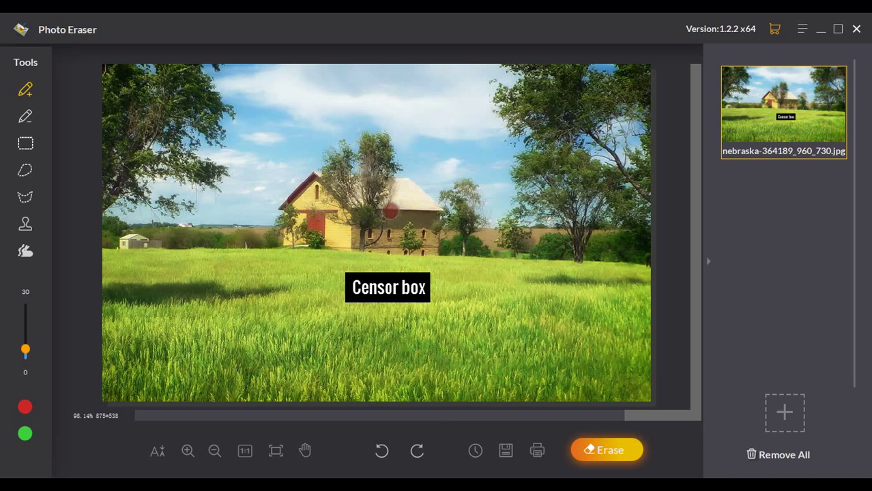
# Step: Paint red over the Censor box label using the Selection Brush at size 18
pyautogui.click(24, 90)
pyautogui.moveTo(26, 349); pyautogui.dragTo(26, 352)
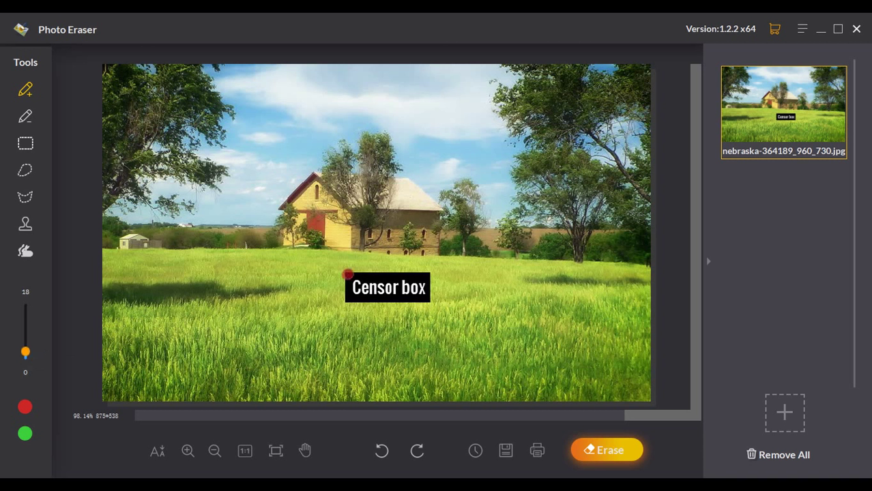
pyautogui.moveTo(348, 275)
pyautogui.mouseDown()
pyautogui.moveTo(430, 276)
pyautogui.moveTo(359, 284)
pyautogui.moveTo(427, 306)
pyautogui.moveTo(417, 289)
pyautogui.mouseUp()
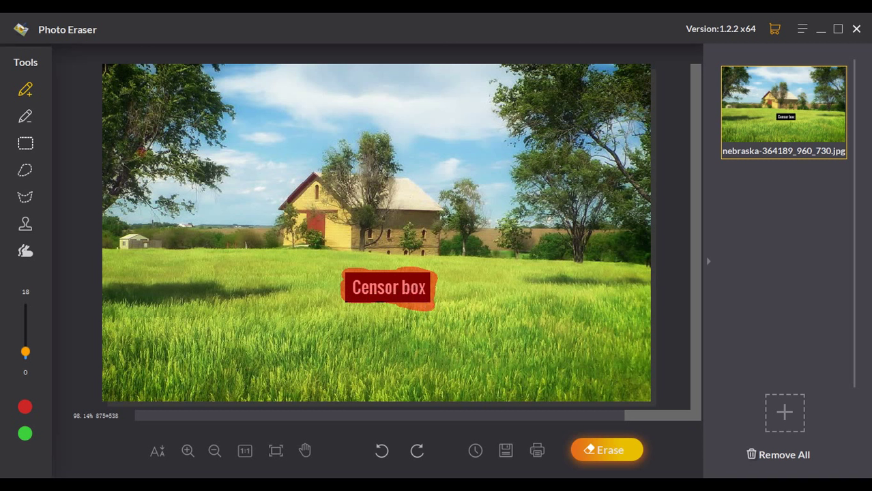
# Step: Wipe the red mask off with Fix the Selection at brush size 61, after an undo and redo
pyautogui.click(27, 120)
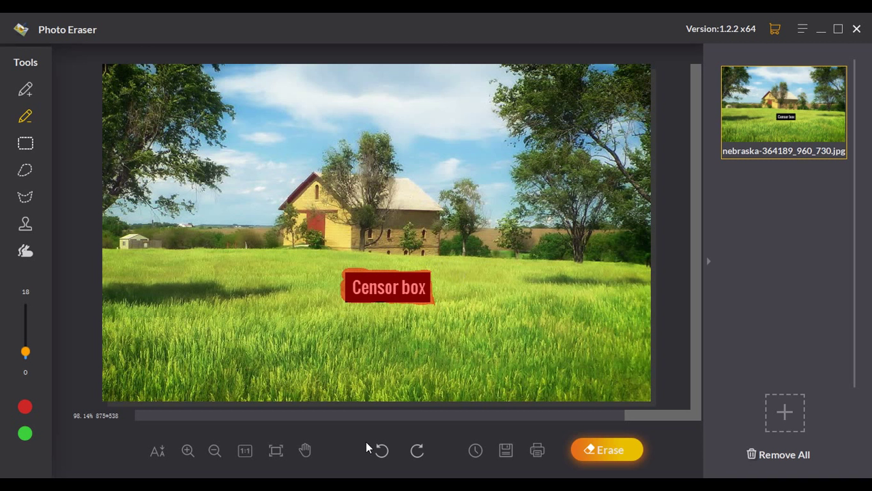
pyautogui.click(382, 450)
pyautogui.click(417, 452)
pyautogui.moveTo(25, 352); pyautogui.dragTo(26, 343)
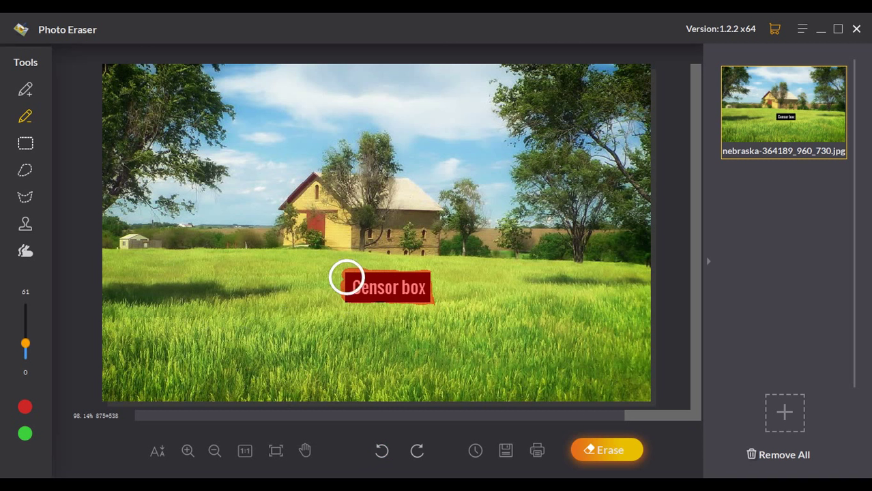
pyautogui.moveTo(346, 278)
pyautogui.mouseDown()
pyautogui.moveTo(427, 283)
pyautogui.moveTo(362, 292)
pyautogui.mouseUp()
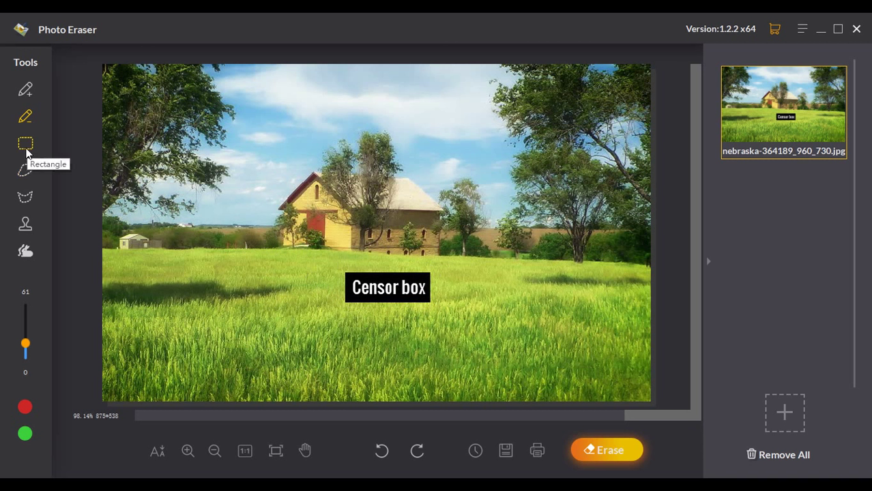
# Step: Draw a rectangle selection around the Censor box and erase it, leaving grass
pyautogui.click(27, 150)
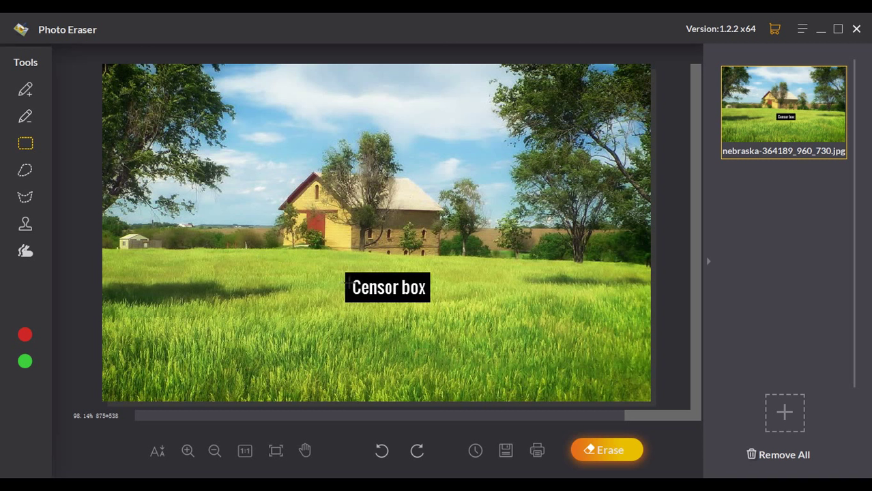
pyautogui.moveTo(341, 272); pyautogui.dragTo(429, 302)
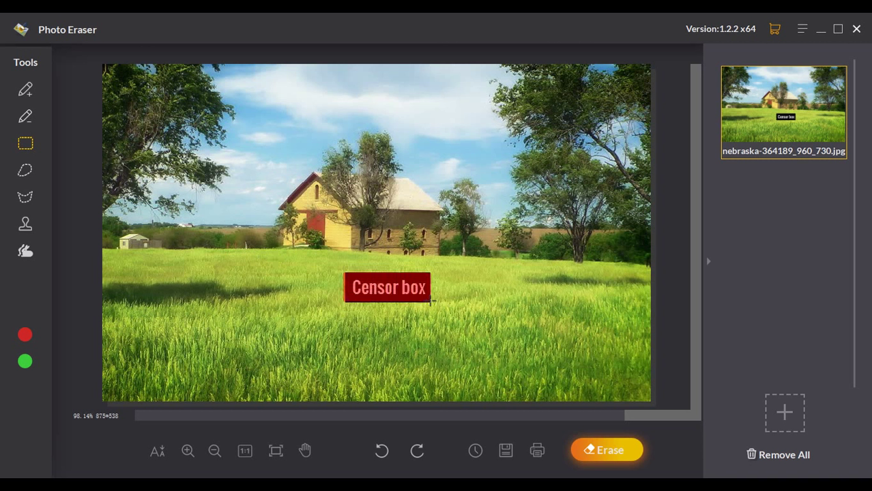
pyautogui.moveTo(432, 302); pyautogui.dragTo(431, 303)
pyautogui.click(606, 447)
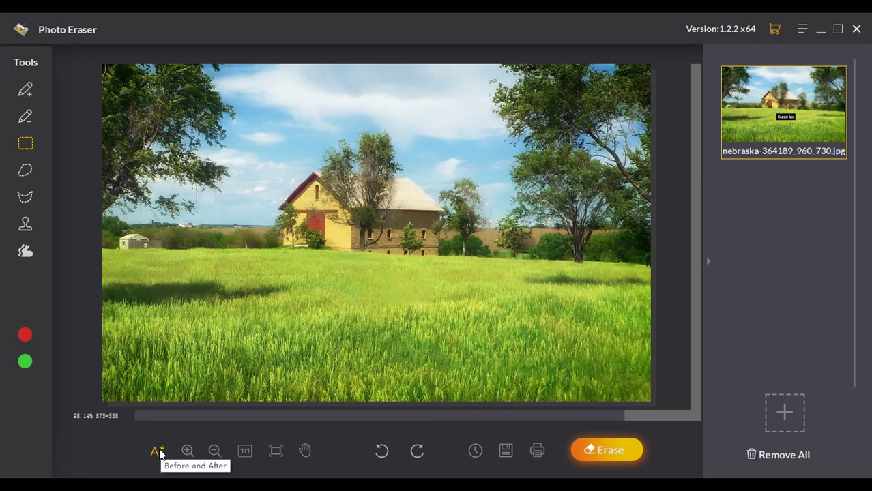
pyautogui.click(159, 453)
pyautogui.click(159, 453)
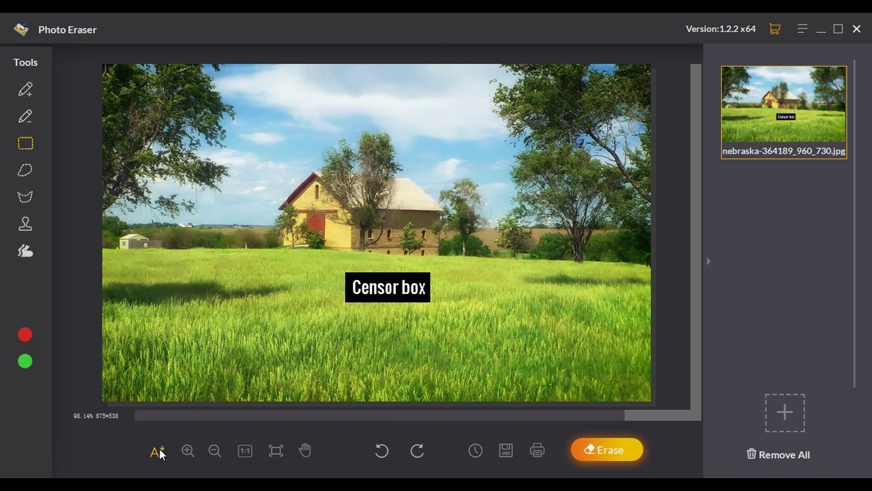
pyautogui.click(161, 454)
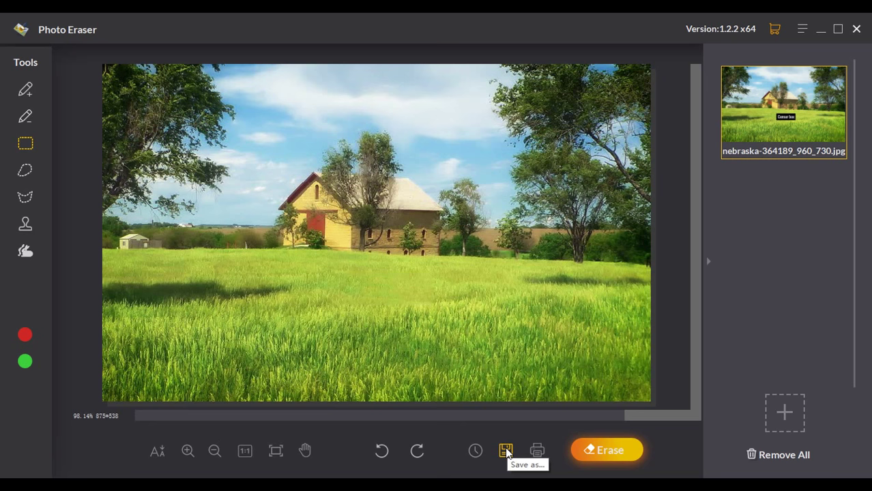
# Step: Save a watermarked copy named nebraska-364189_960_730_Copy.jpg into the Pictures folder
pyautogui.click(506, 451)
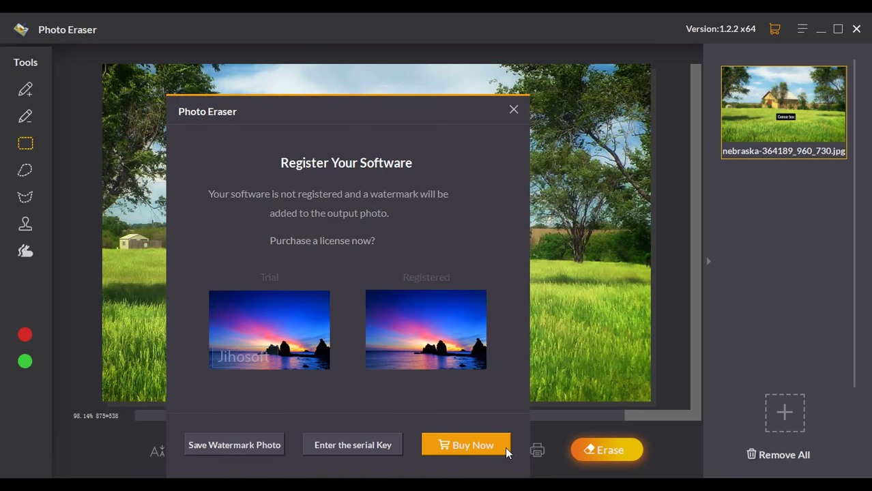
pyautogui.moveTo(366, 112); pyautogui.dragTo(472, 83)
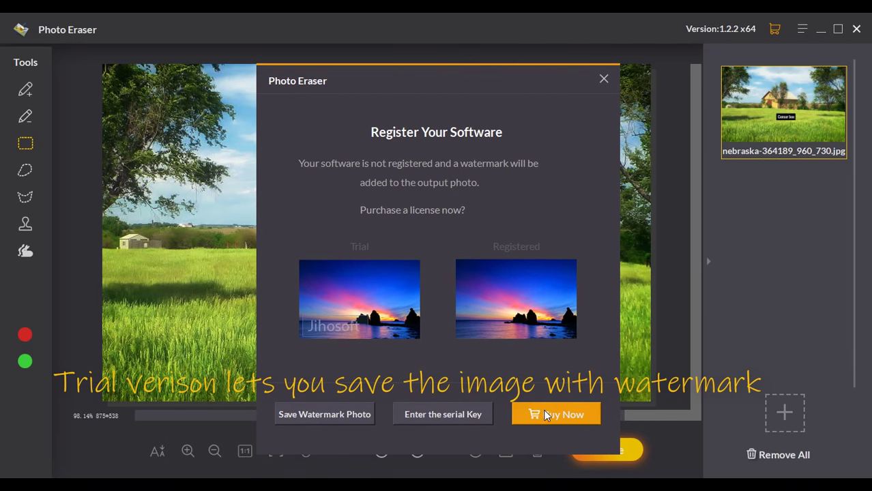
pyautogui.click(329, 415)
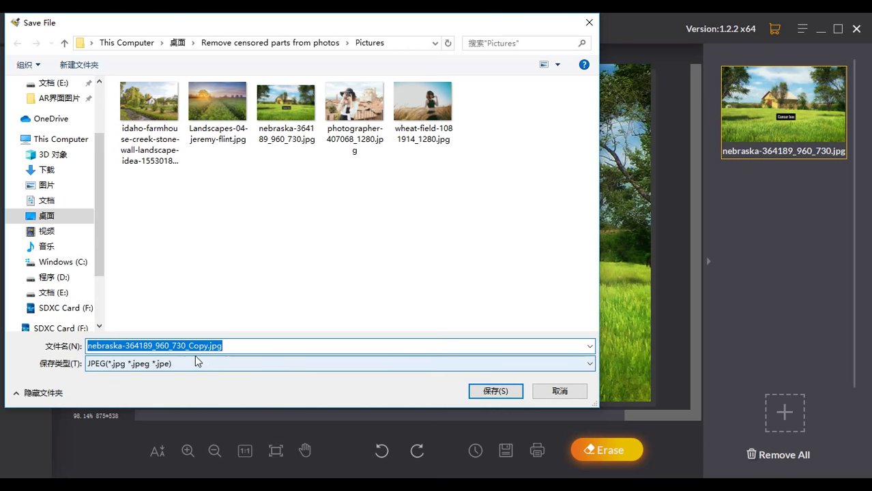
pyautogui.click(495, 390)
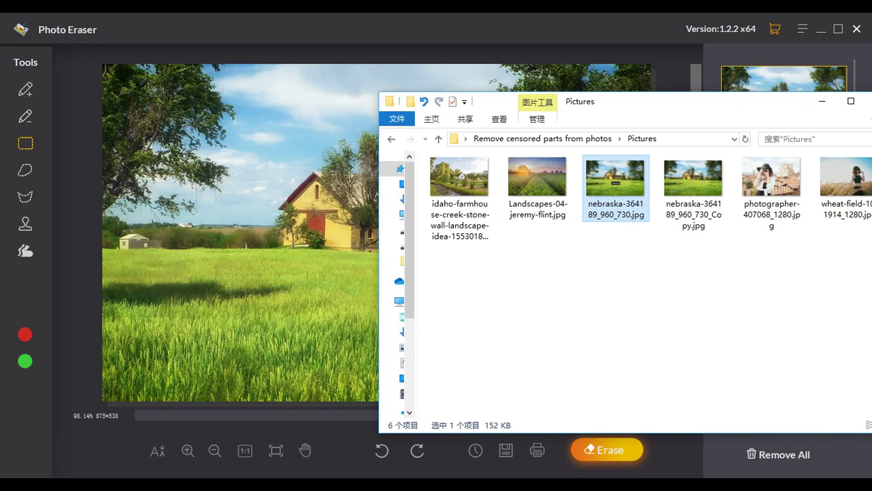
pyautogui.click(697, 220)
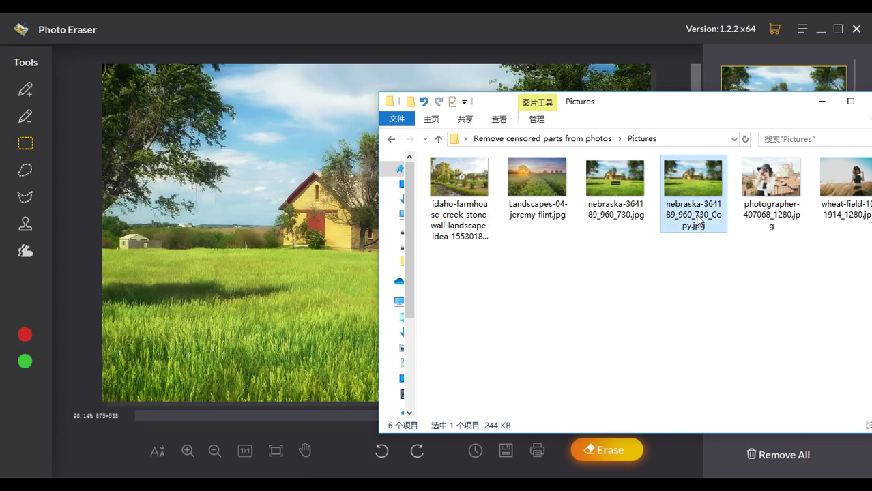
pyautogui.doubleClick(704, 181)
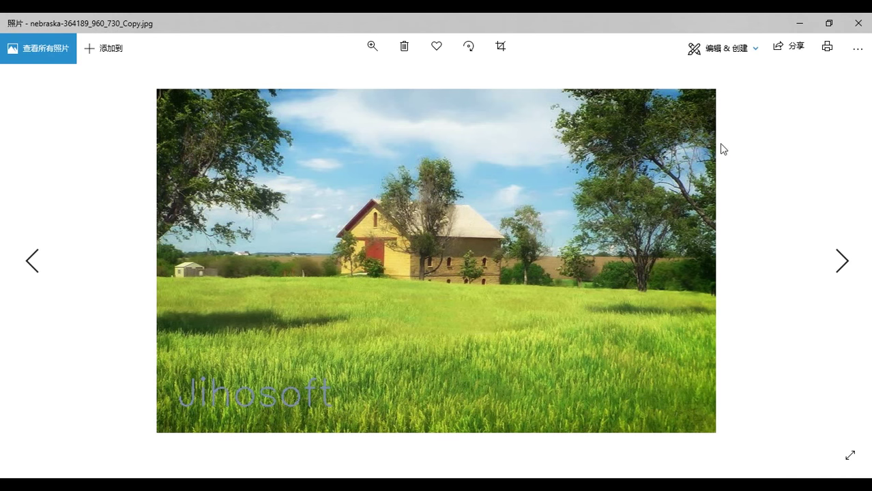
pyautogui.click(858, 23)
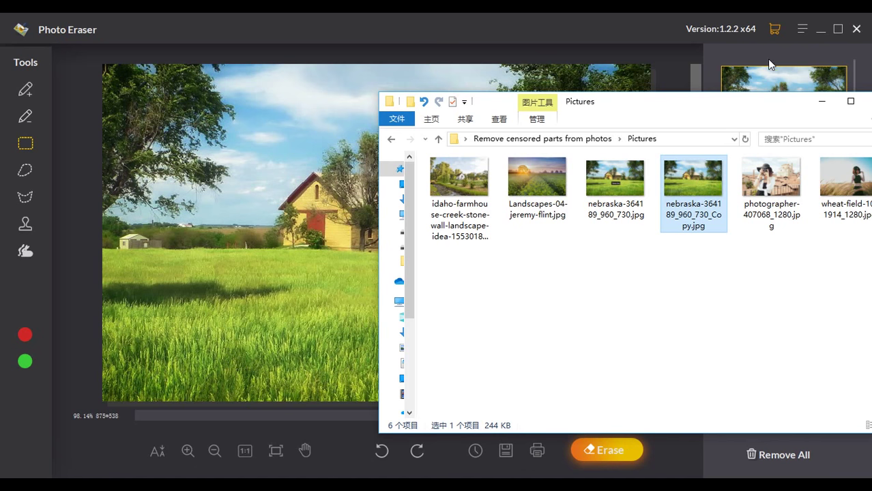